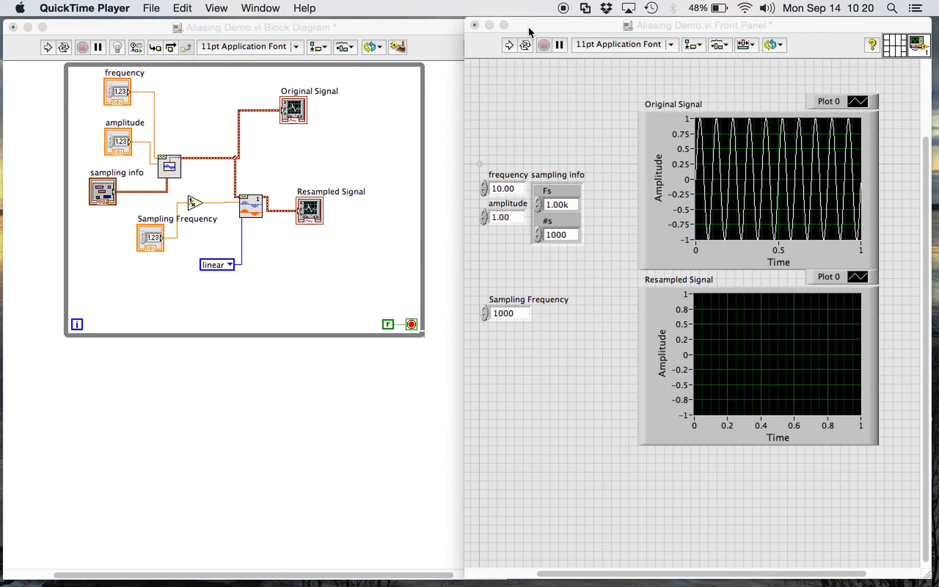
On the block diagram, wire the Resampled Signal terminal to the Resample node's output.
{"action": "left_click", "coordinate": [426, 51]}
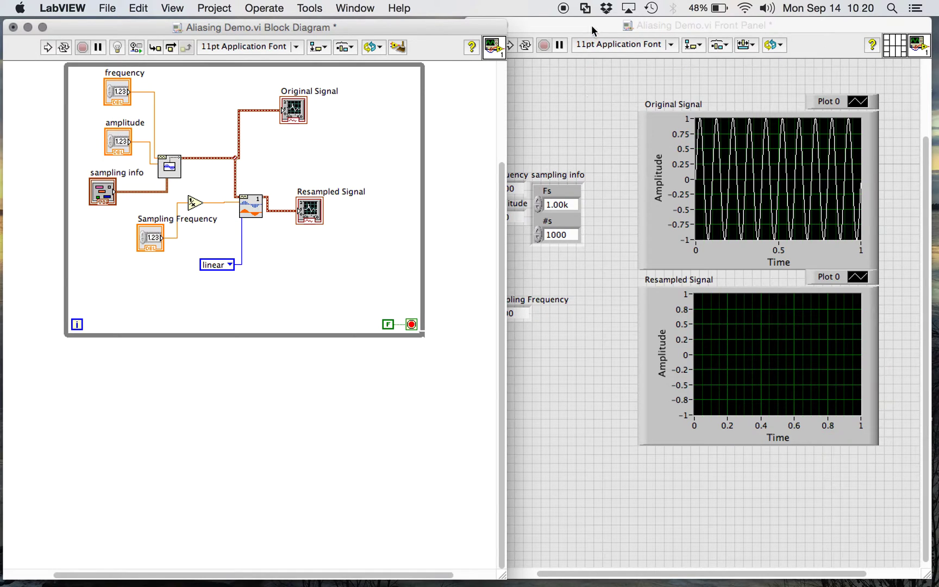
{"action": "left_click_drag", "start_coordinate": [594, 31], "coordinate": [610, 27]}
{"action": "left_click", "coordinate": [701, 114]}
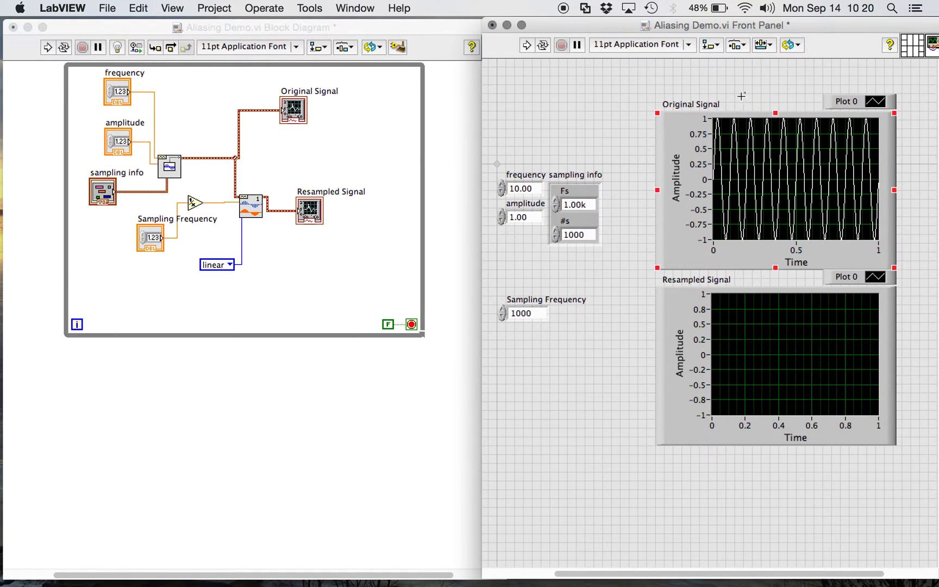
{"action": "left_click", "coordinate": [525, 221]}
{"action": "left_click", "coordinate": [167, 168]}
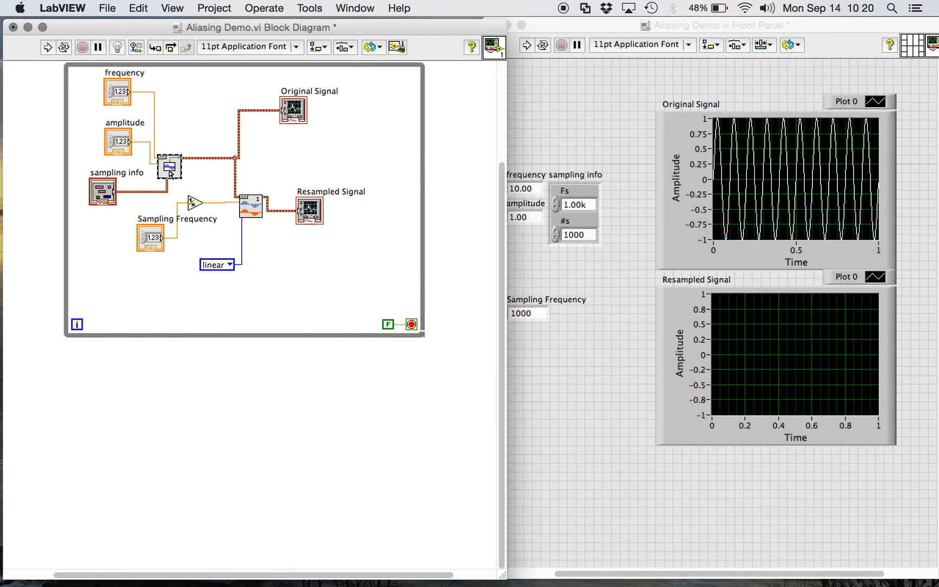
{"action": "left_click", "coordinate": [567, 30]}
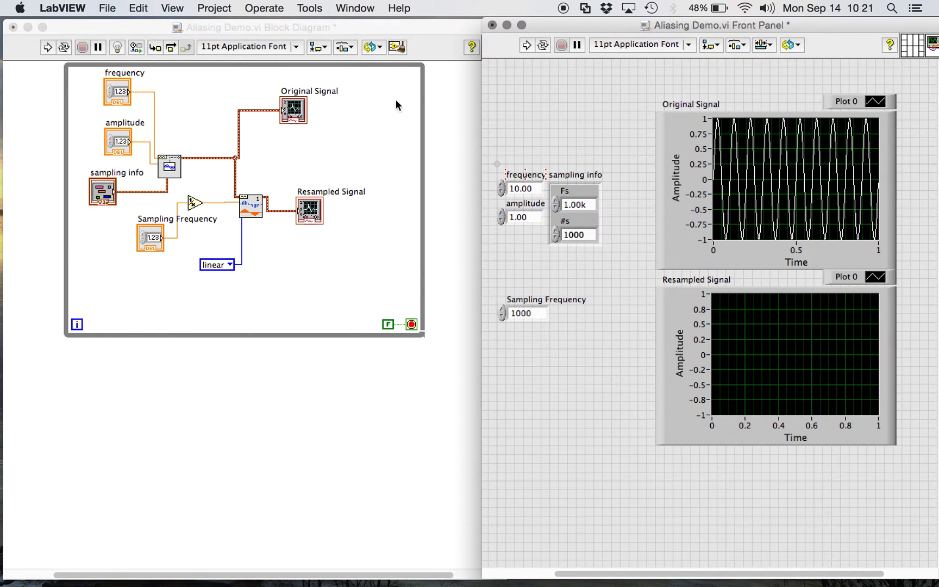
{"action": "left_click", "coordinate": [334, 96]}
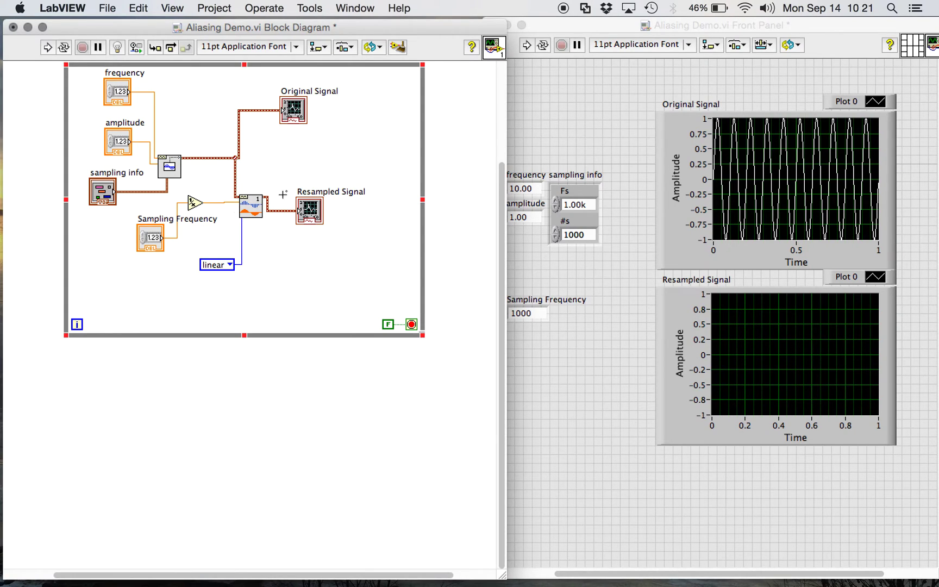
{"action": "left_click", "coordinate": [272, 209]}
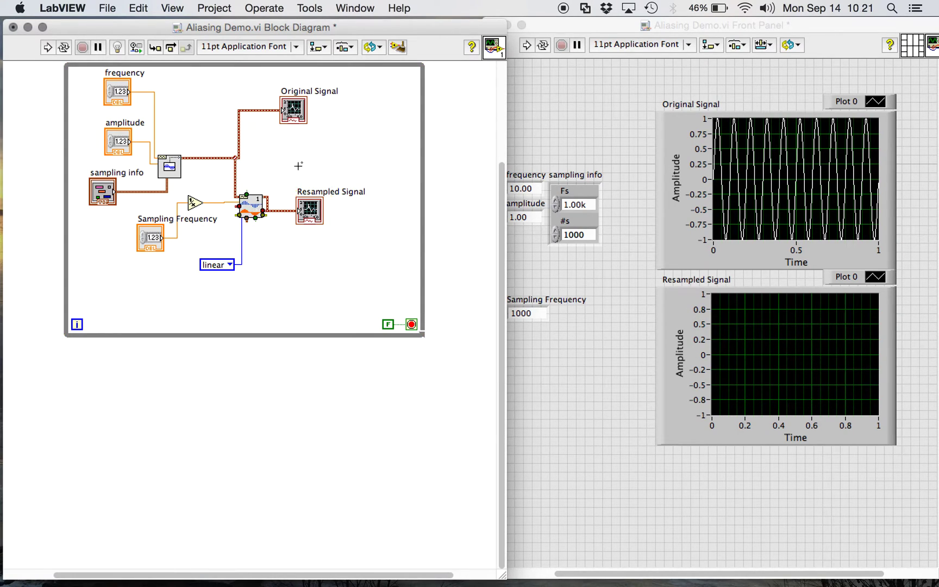
Set the front panel's Sampling Frequency to 1000.
{"action": "left_click", "coordinate": [530, 329]}
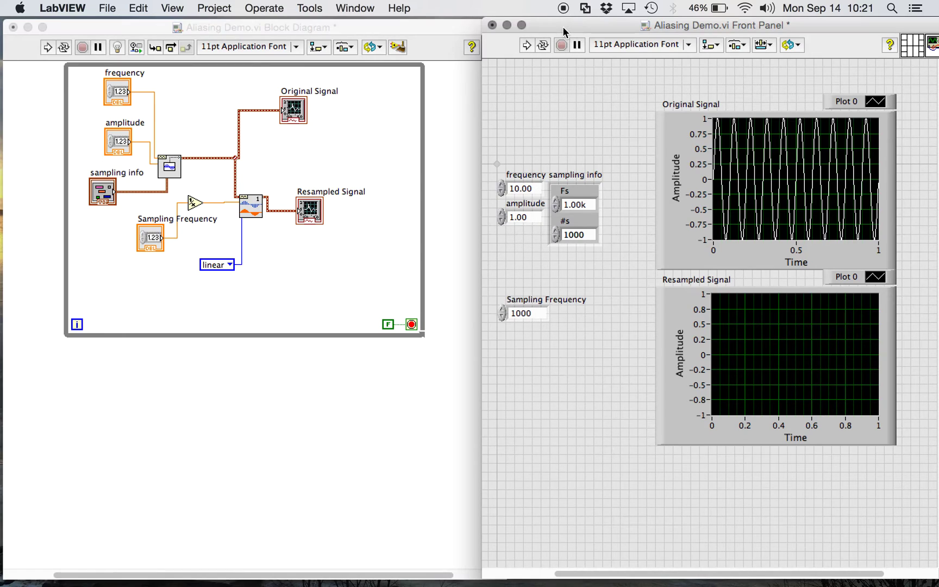
{"action": "left_click", "coordinate": [533, 315]}
{"action": "key", "text": "Return"}
Run the Aliasing Demo VI and change Sampling Frequency from 1000 to 100.
{"action": "left_click", "coordinate": [526, 45]}
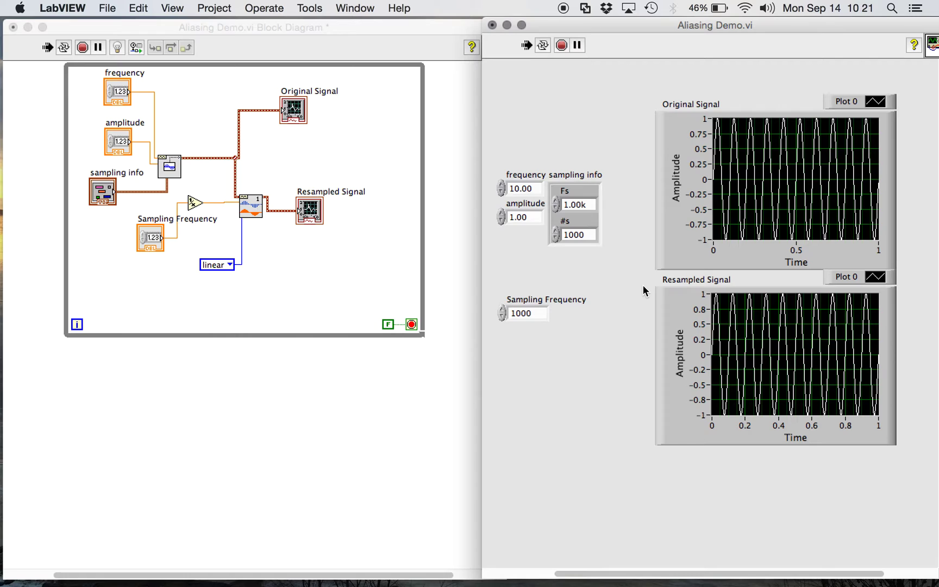
{"action": "left_click", "coordinate": [535, 314]}
{"action": "key", "text": "BackSpace"}
{"action": "key", "text": "Return"}
Change Sampling Frequency from 100 to 40.
{"action": "left_click", "coordinate": [537, 315]}
{"action": "key", "text": "BackSpace"}
{"action": "key", "text": "BackSpace"}
{"action": "key", "text": "BackSpace"}
{"action": "type", "text": "40"}
{"action": "key", "text": "Return"}
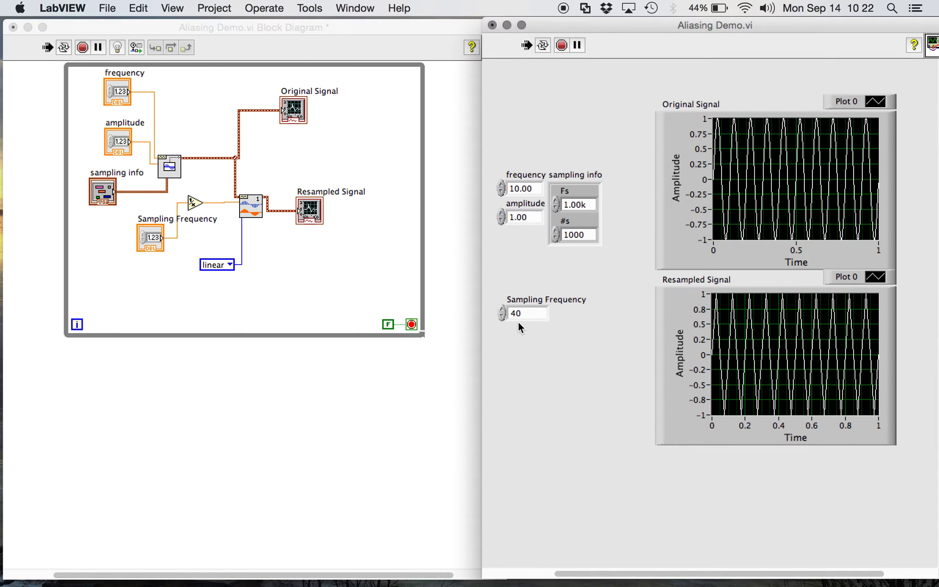
Change Sampling Frequency from 40 to 25.
{"action": "left_click", "coordinate": [526, 313]}
{"action": "key", "text": "BackSpace"}
{"action": "key", "text": "BackSpace"}
{"action": "type", "text": "25"}
{"action": "key", "text": "Return"}
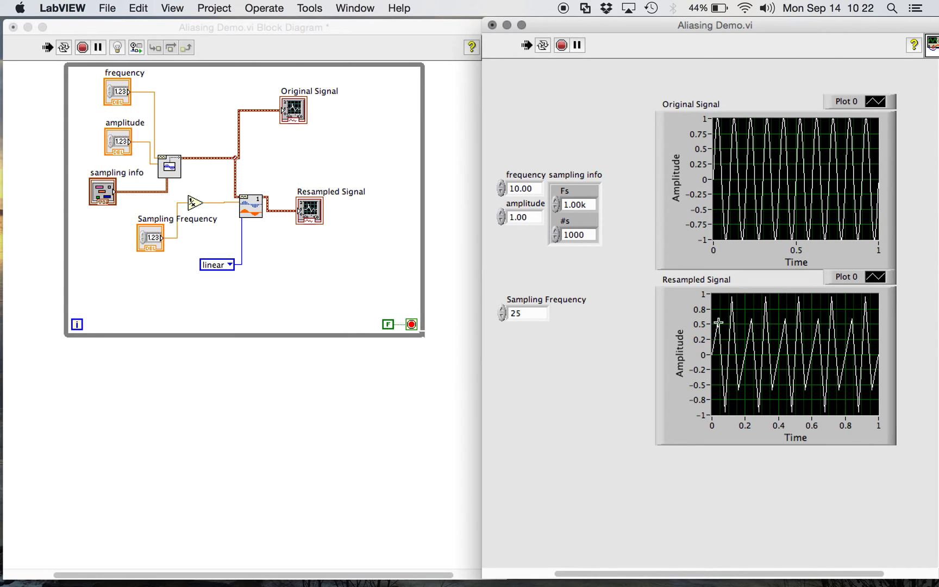
Change Sampling Frequency from 25 to 20.
{"action": "left_click", "coordinate": [536, 312]}
{"action": "key", "text": "BackSpace"}
{"action": "type", "text": "0"}
{"action": "key", "text": "Return"}
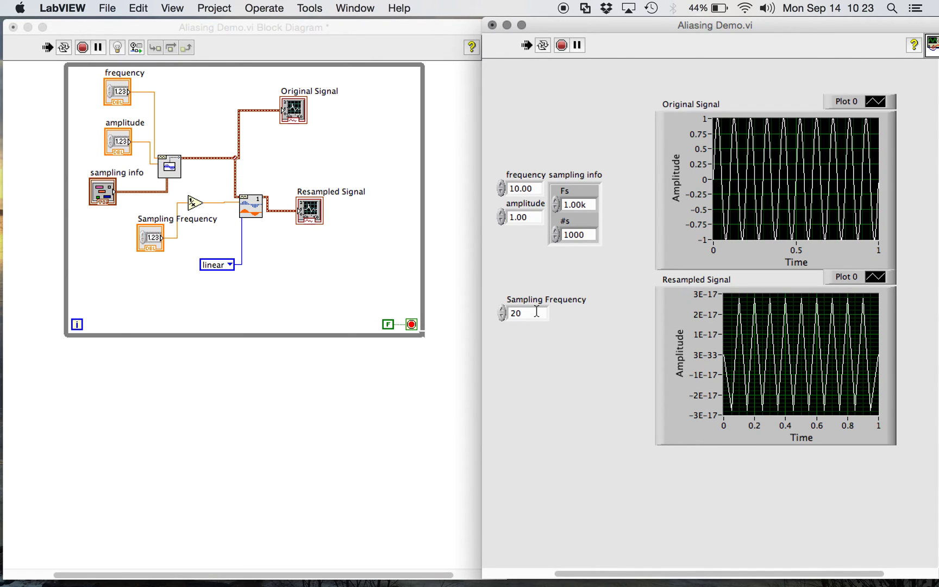
Change Sampling Frequency from 20 to 19.
{"action": "left_click", "coordinate": [536, 311]}
{"action": "key", "text": "BackSpace"}
{"action": "key", "text": "BackSpace"}
{"action": "type", "text": "15"}
{"action": "key", "text": "Return"}
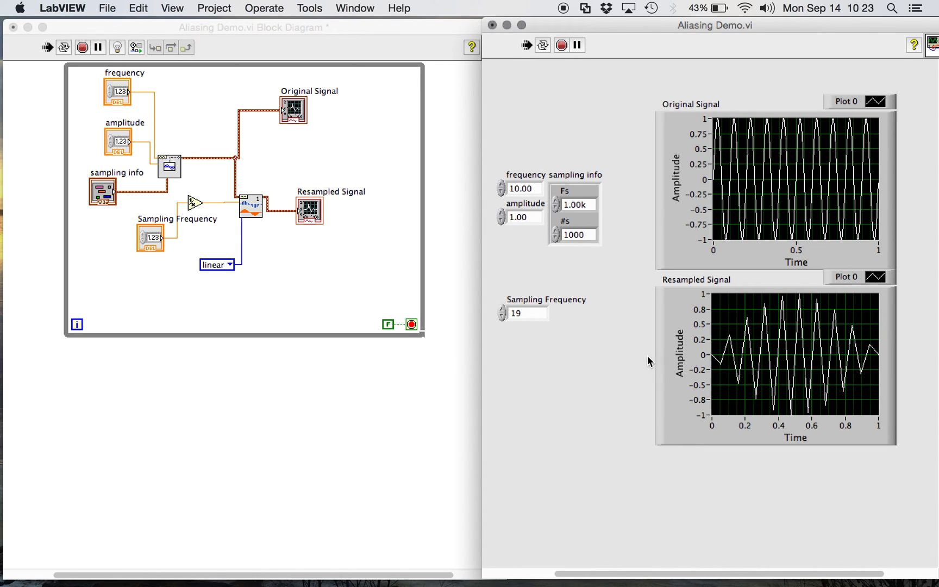
Change Sampling Frequency from 19 to 10.
{"action": "left_click", "coordinate": [530, 313]}
{"action": "key", "text": "BackSpace"}
{"action": "type", "text": "0"}
{"action": "key", "text": "Return"}
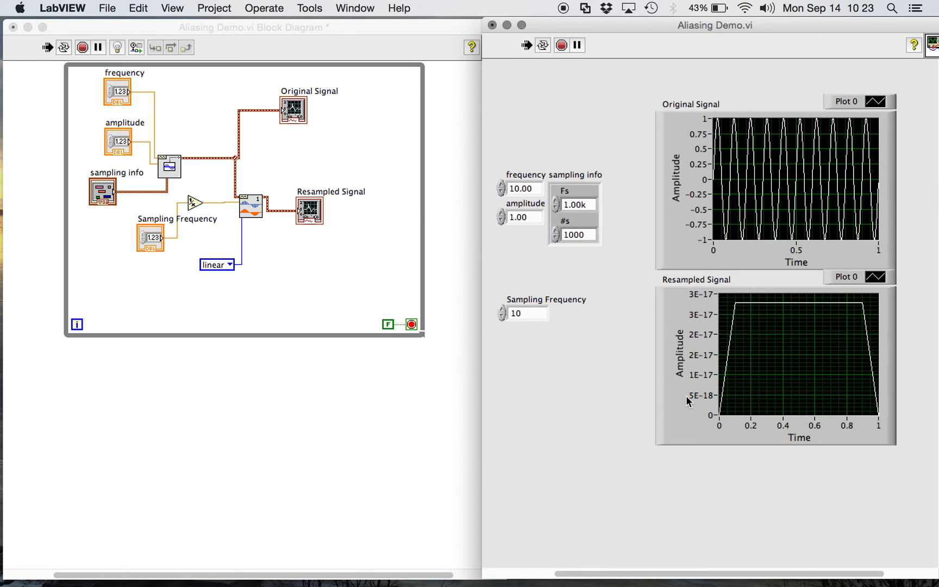
Change Sampling Frequency from 10 to 9.
{"action": "double_click", "coordinate": [518, 313]}
{"action": "left_click", "coordinate": [526, 313]}
{"action": "key", "text": "BackSpace"}
{"action": "key", "text": "BackSpace"}
{"action": "type", "text": "5"}
{"action": "key", "text": "Return"}
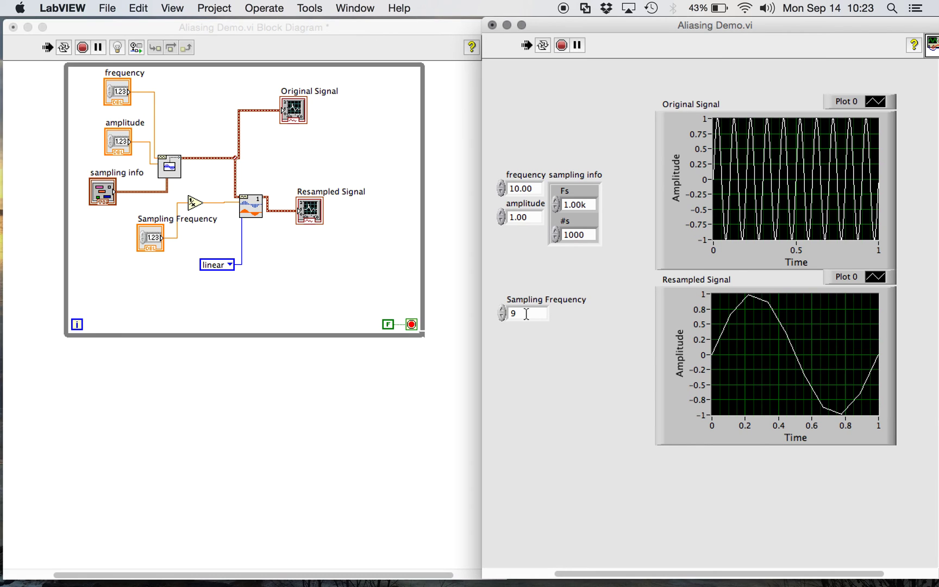